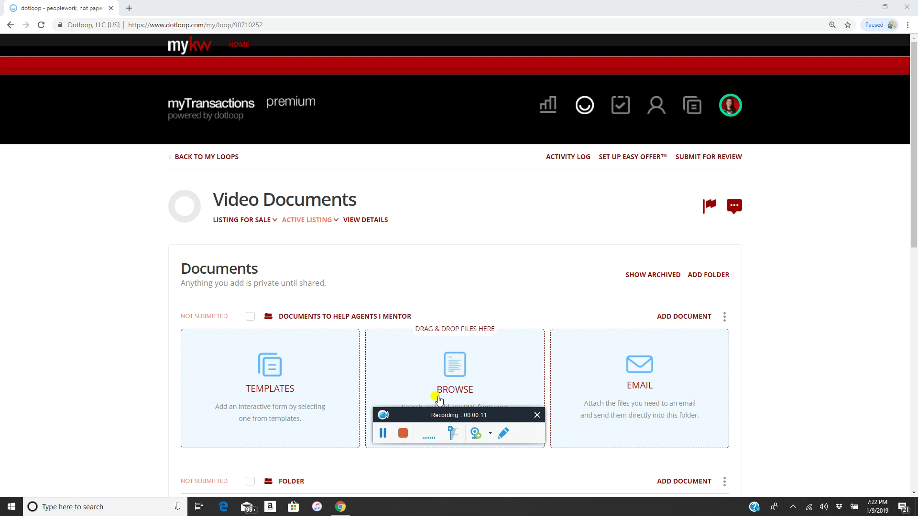
Start adding a template to the Documents to Help Agents I Mentor folder and show the IAR Residential Documents collection
left_click(286, 391)
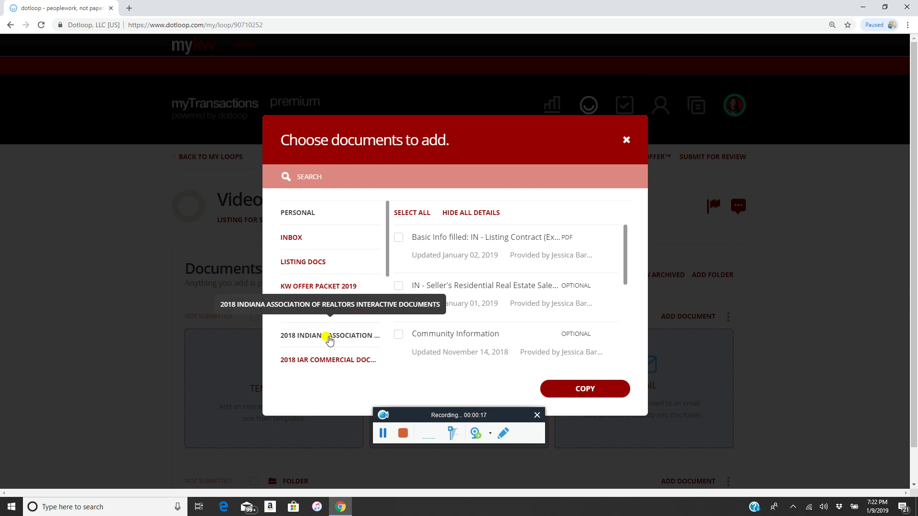
scroll(328, 339, "down", 3)
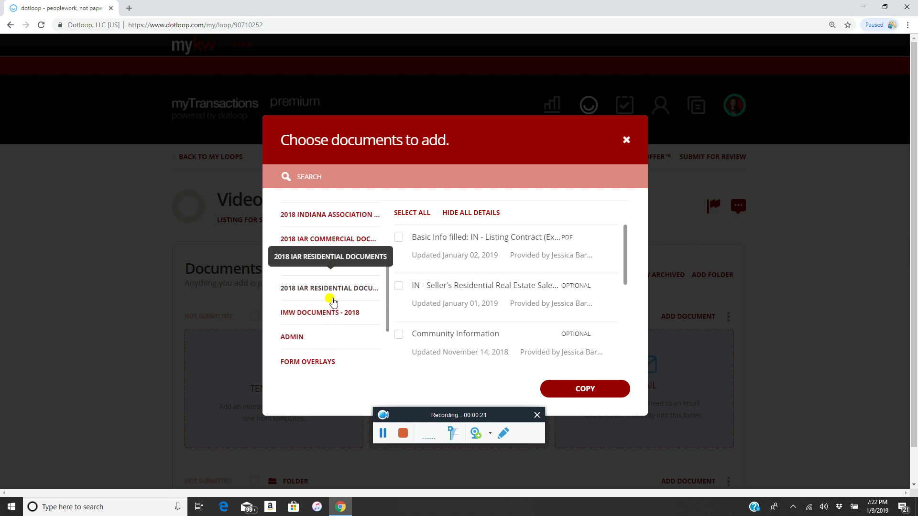
scroll(332, 311, "down", 2)
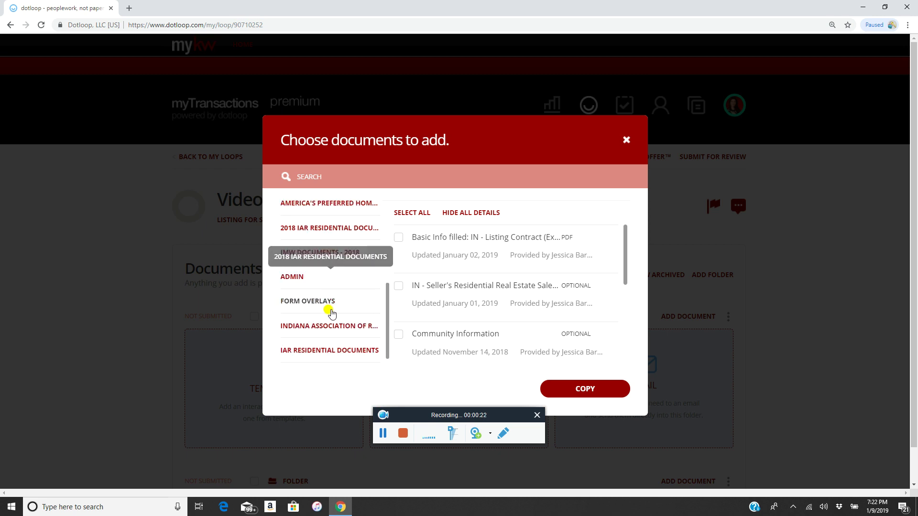
scroll(330, 316, "down", 1)
left_click(337, 334)
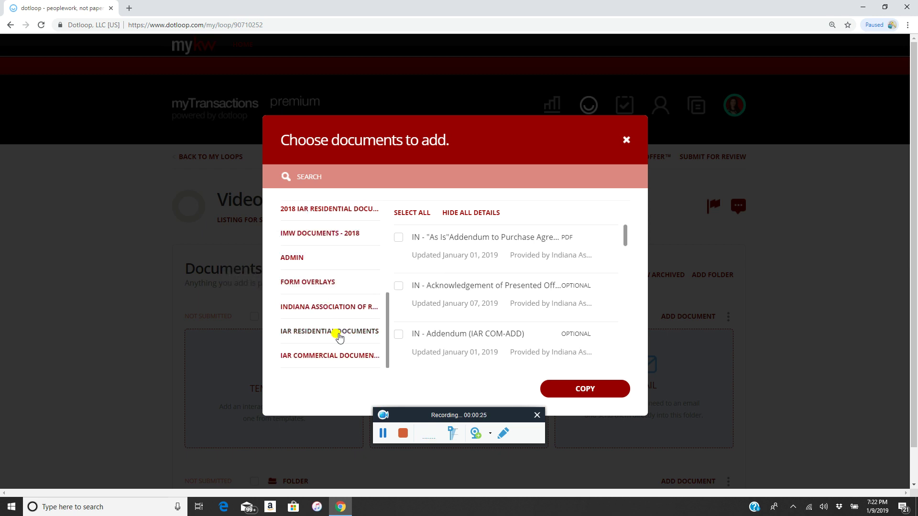
Search the templates for "counter" and copy IN - Counter Offer (IAR 16A) into the loop folder
left_click(412, 173)
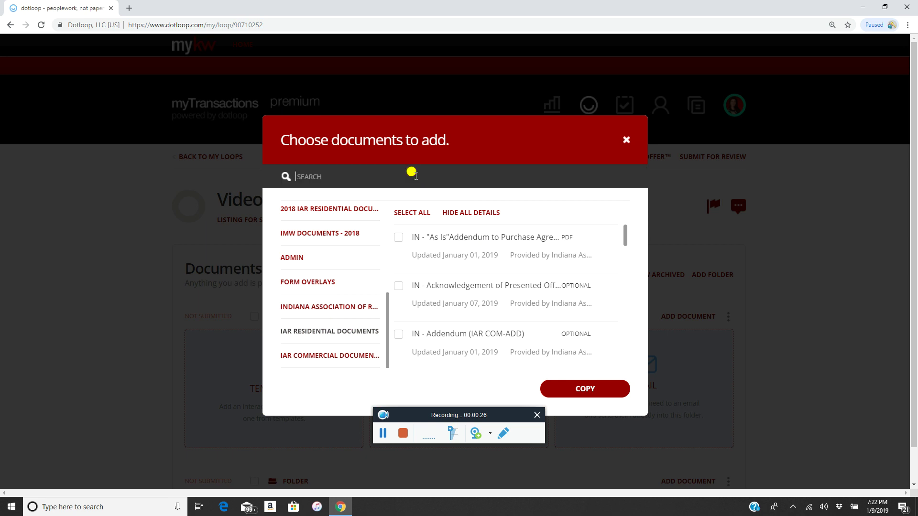
type("counte")
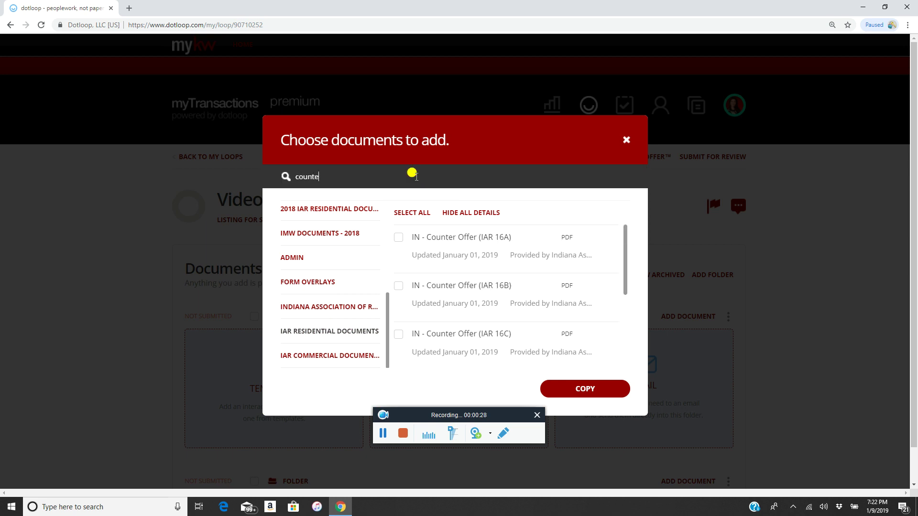
type("r")
scroll(503, 255, "down", 3)
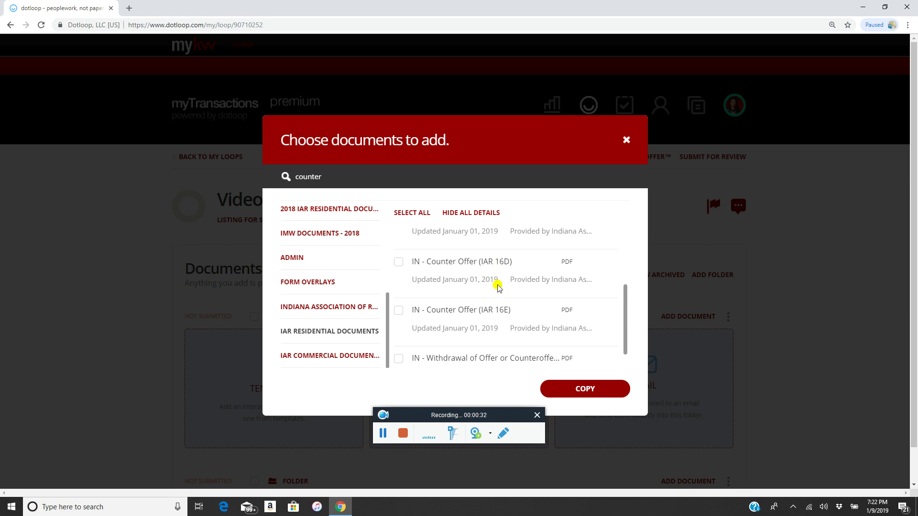
scroll(501, 295, "up", 3)
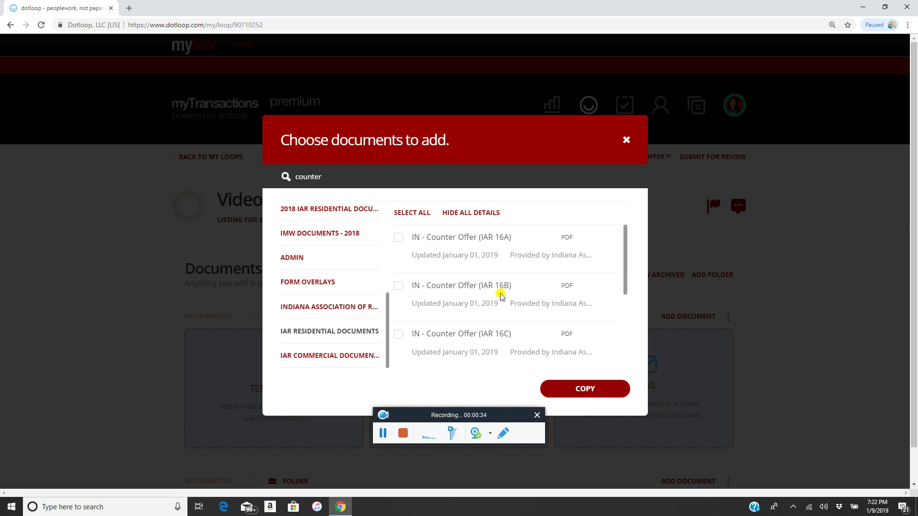
left_click(398, 237)
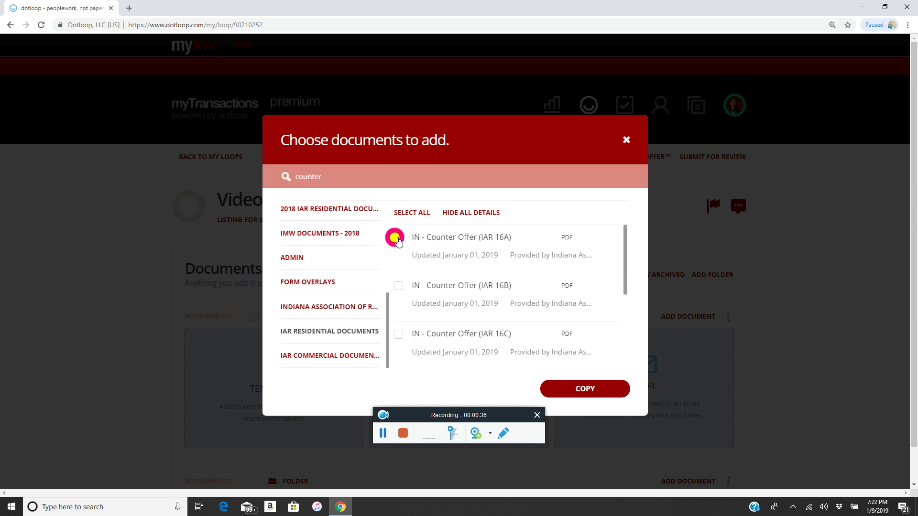
left_click(583, 389)
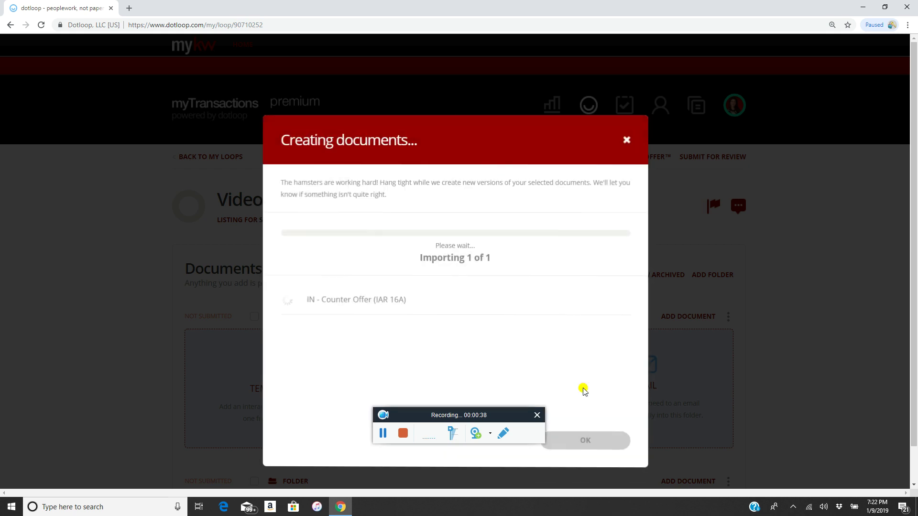
left_click(600, 439)
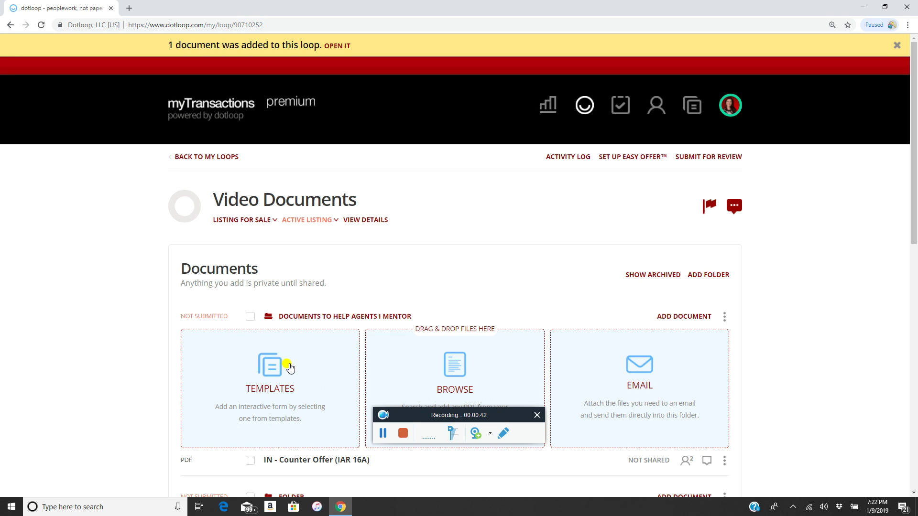
Open the IN - Counter Offer (IAR 16A) document and run Autofill with all fields left blank
scroll(328, 423, "down", 2)
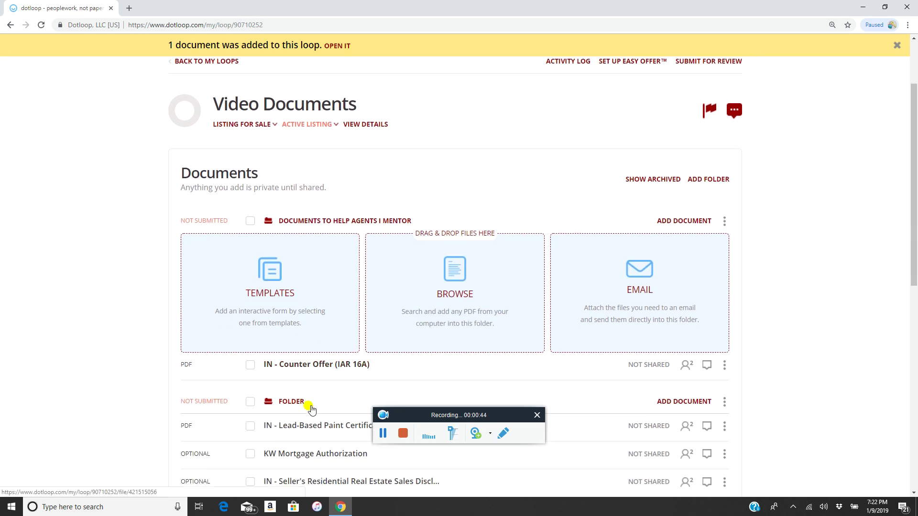
left_click(318, 370)
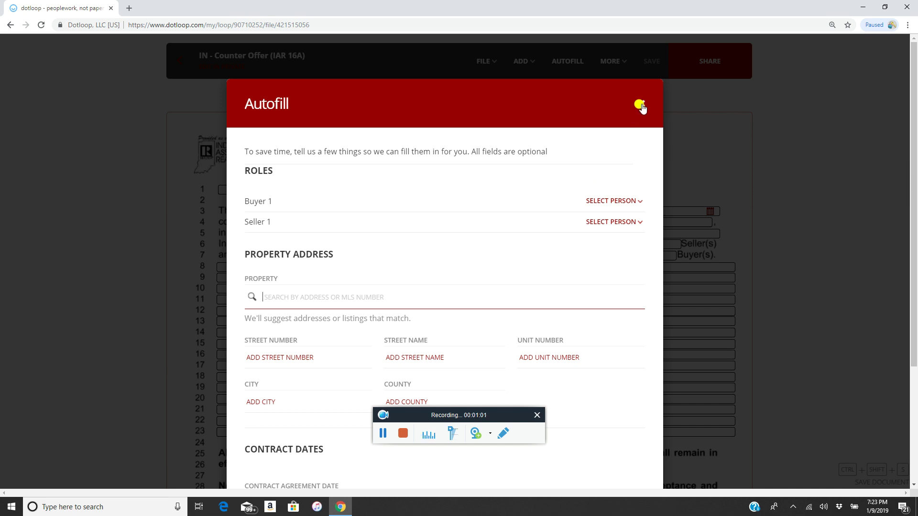
scroll(629, 164, "down", 3)
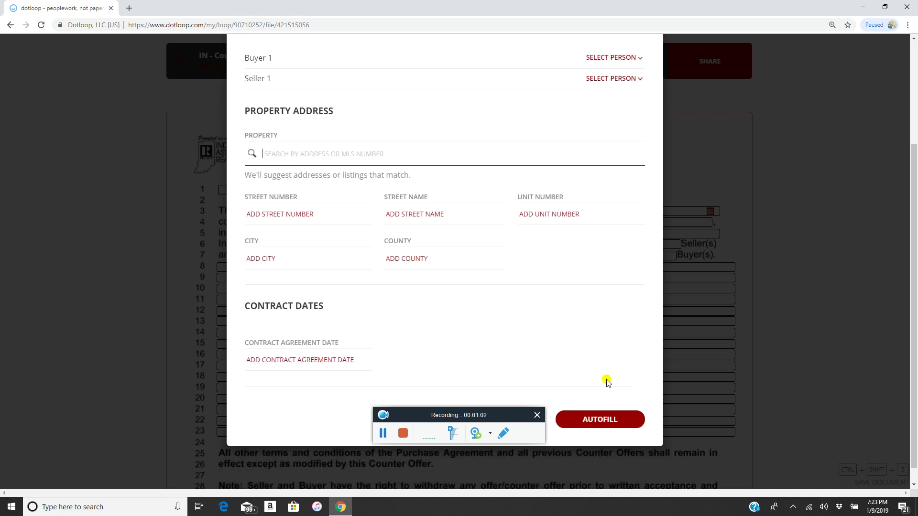
left_click(600, 419)
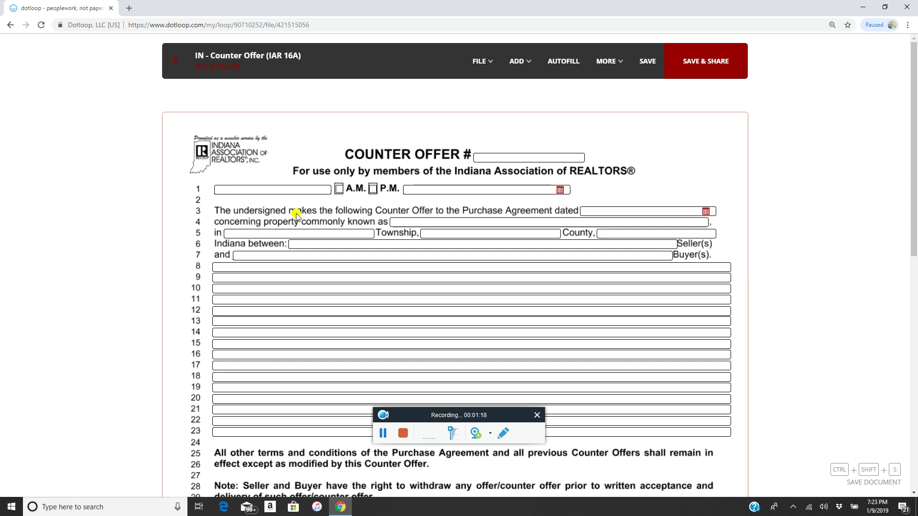
Enter "1 (one)" as the counter offer number and set line 1 to 7 P.M. on 01/09/2019
left_click(499, 158)
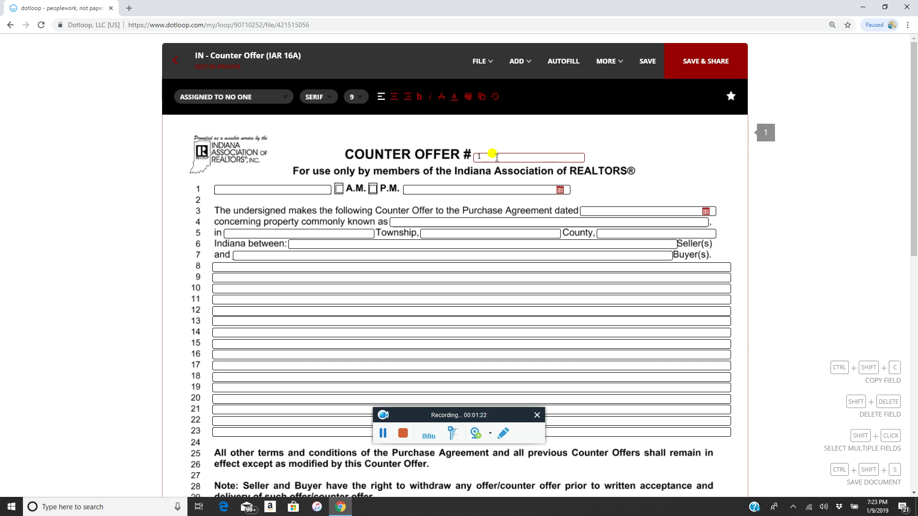
type("1 (one")
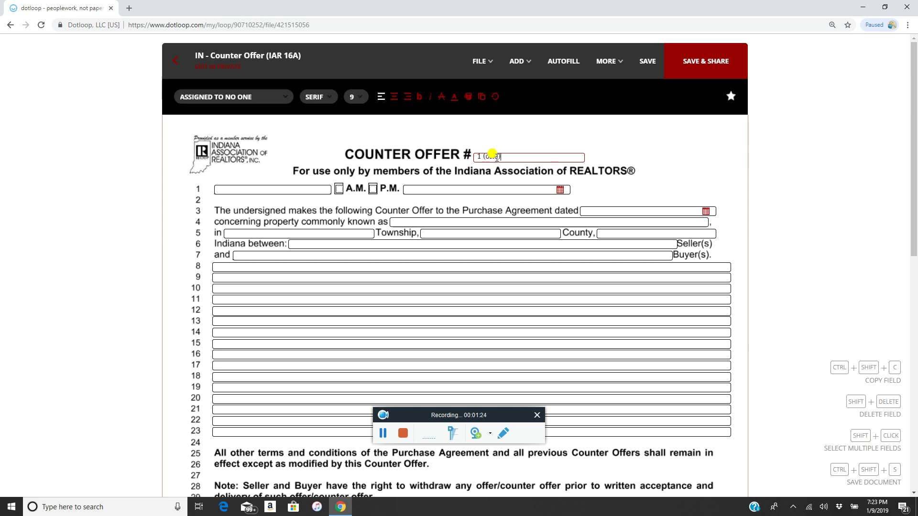
left_click(303, 189)
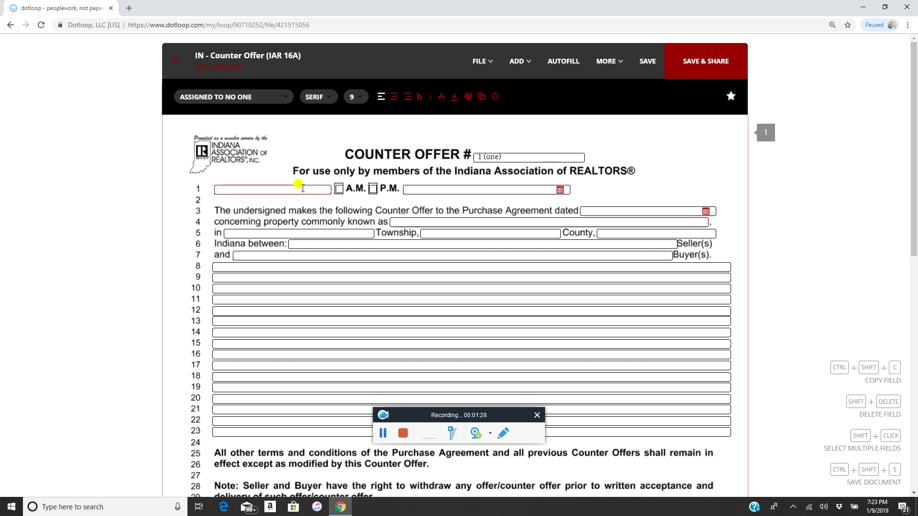
type("1/")
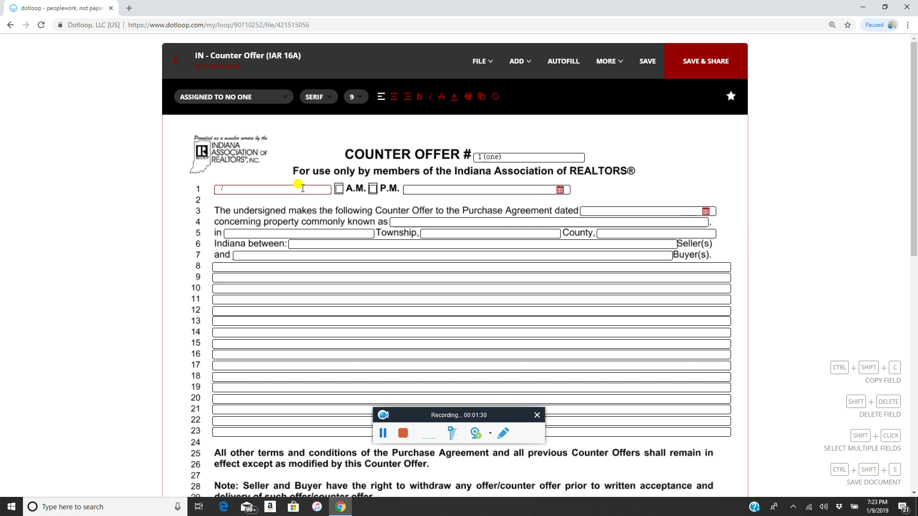
left_click(372, 189)
left_click(409, 189)
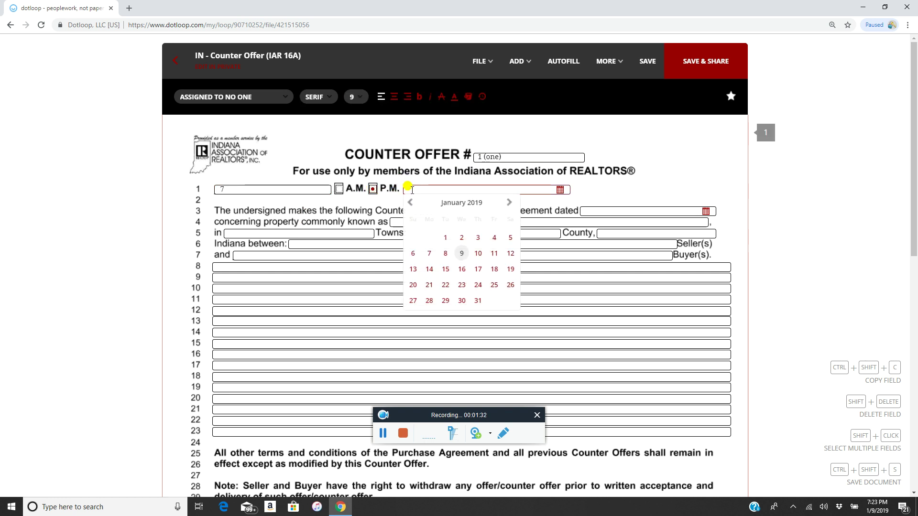
left_click(461, 254)
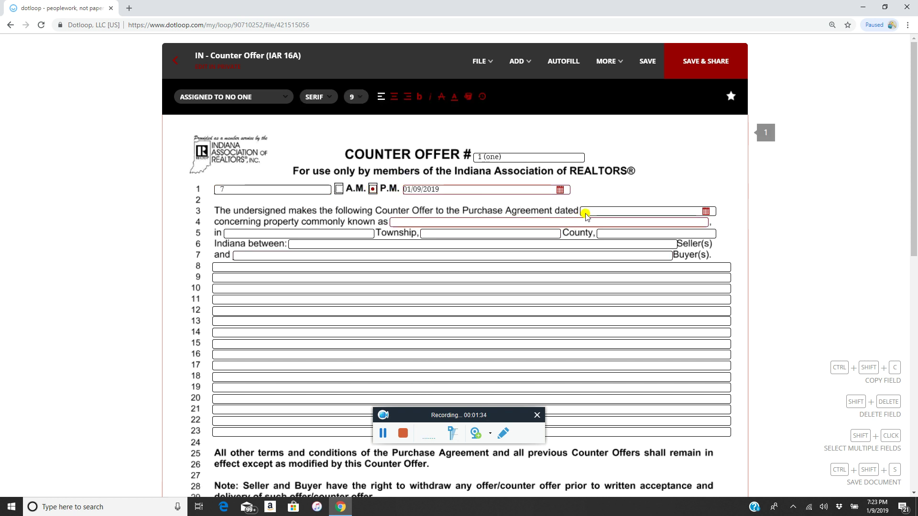
Set the Purchase Agreement date to 01/09/2019 and enter "street address" as the property on line 4
left_click(599, 210)
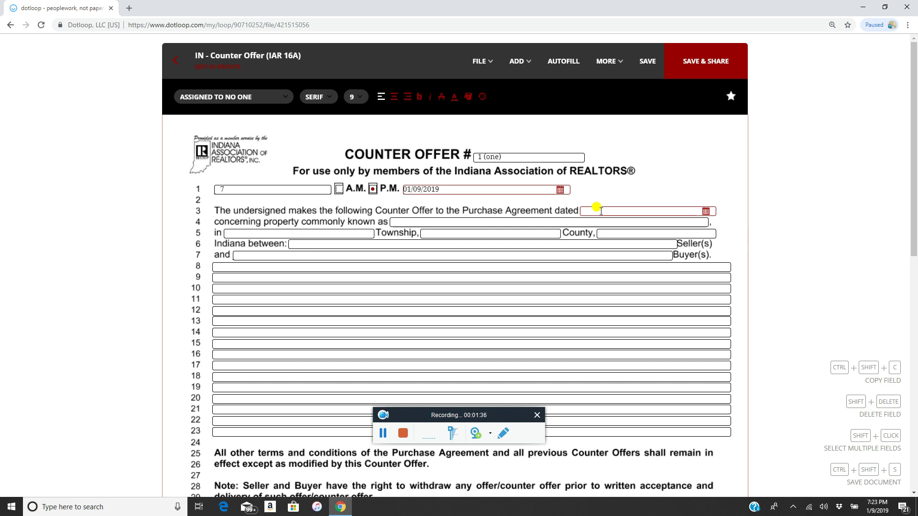
left_click(601, 211)
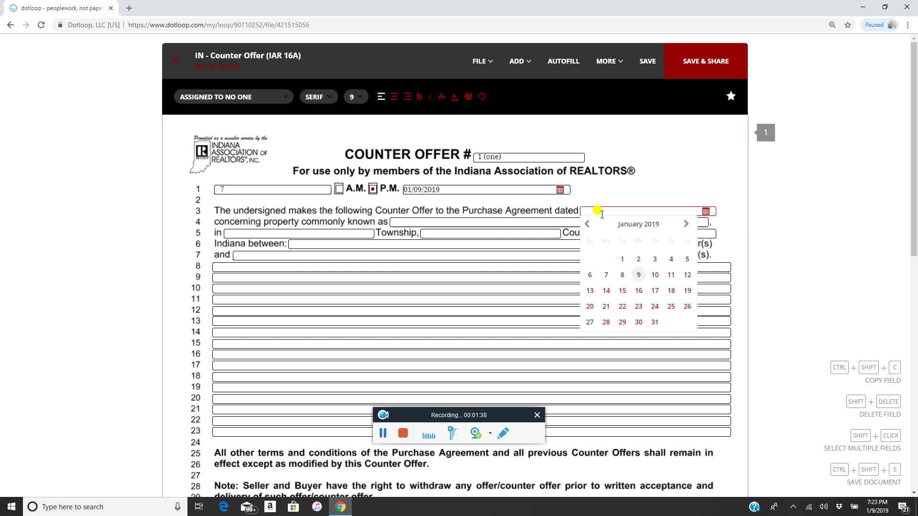
left_click(638, 275)
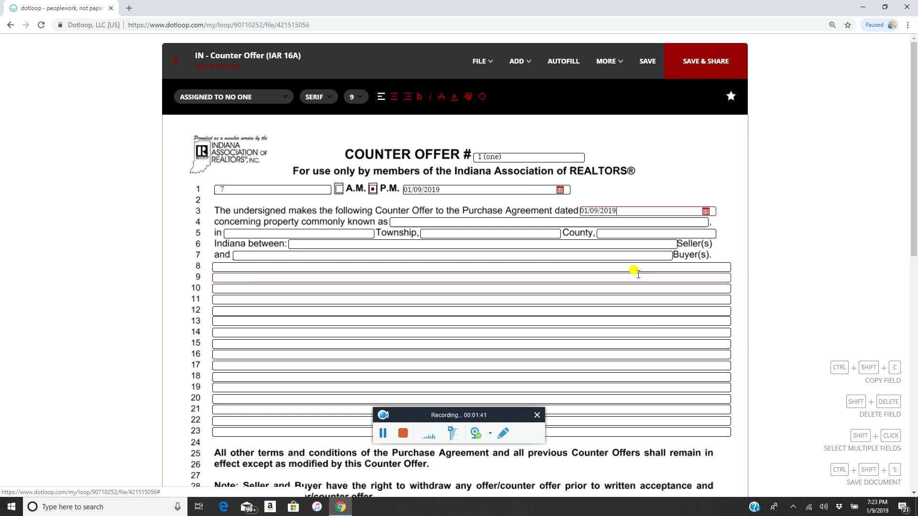
left_click(448, 219)
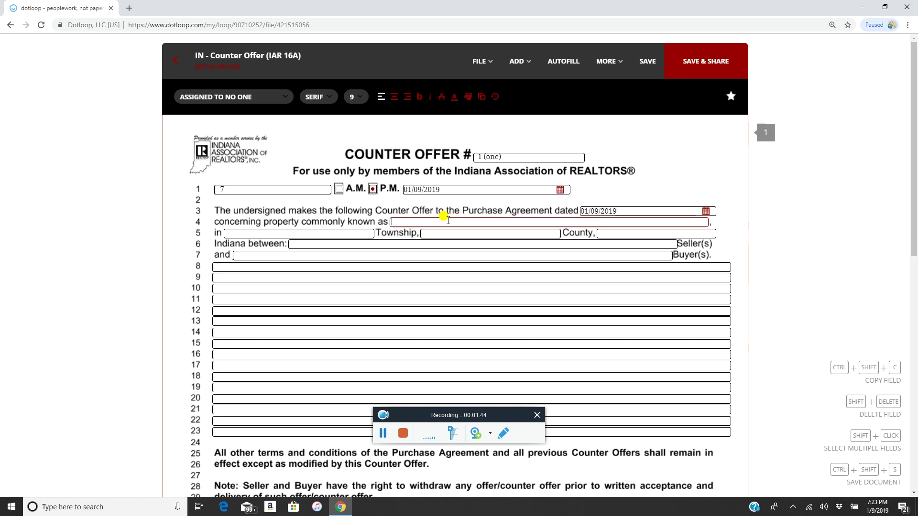
type("street address")
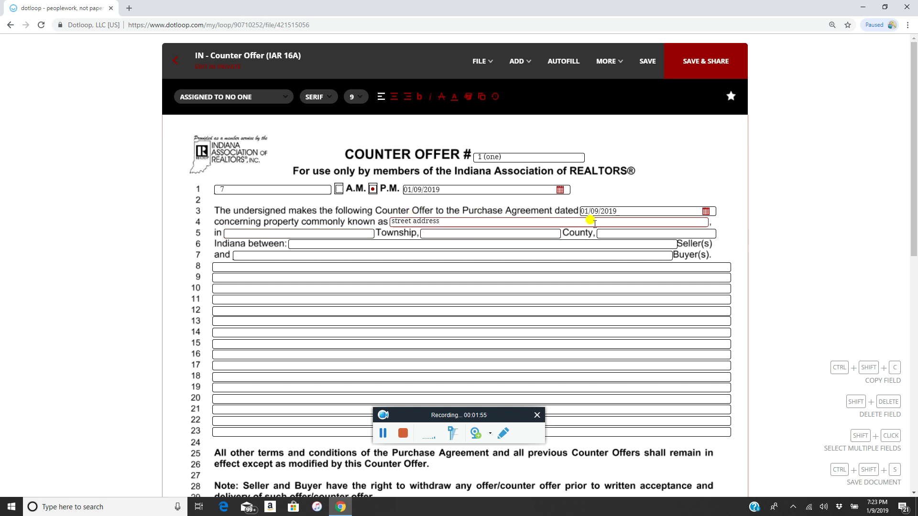
Enter "Full legal name" for the sellers and "Line 3 of PA make sure you include all parties." for the buyers
left_click(335, 244)
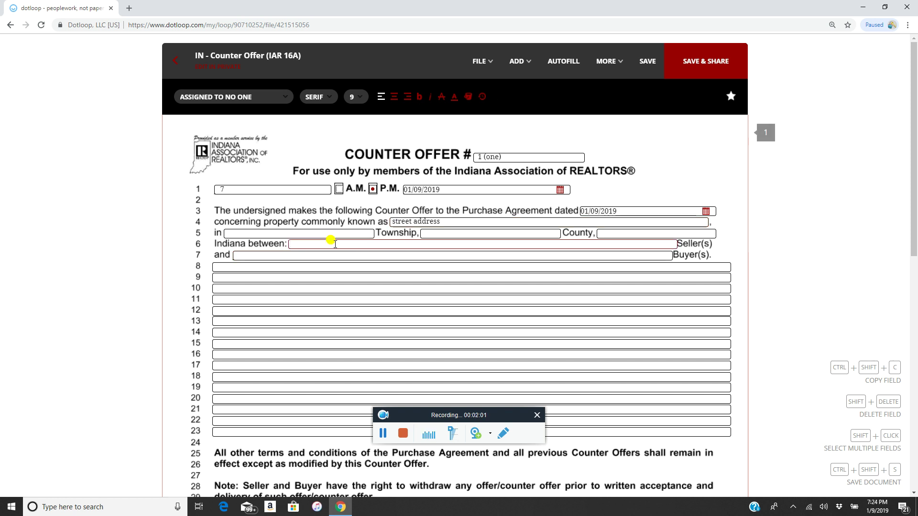
type("Full ")
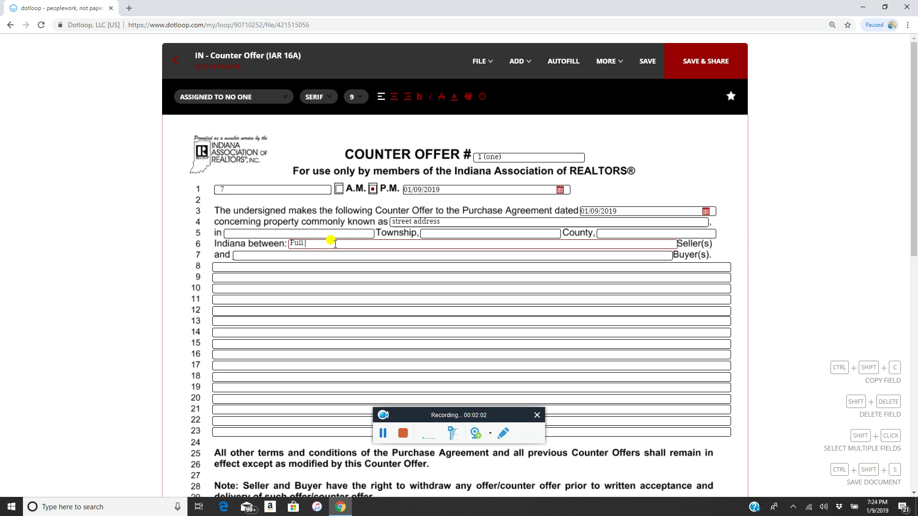
type("legal name")
left_click(270, 257)
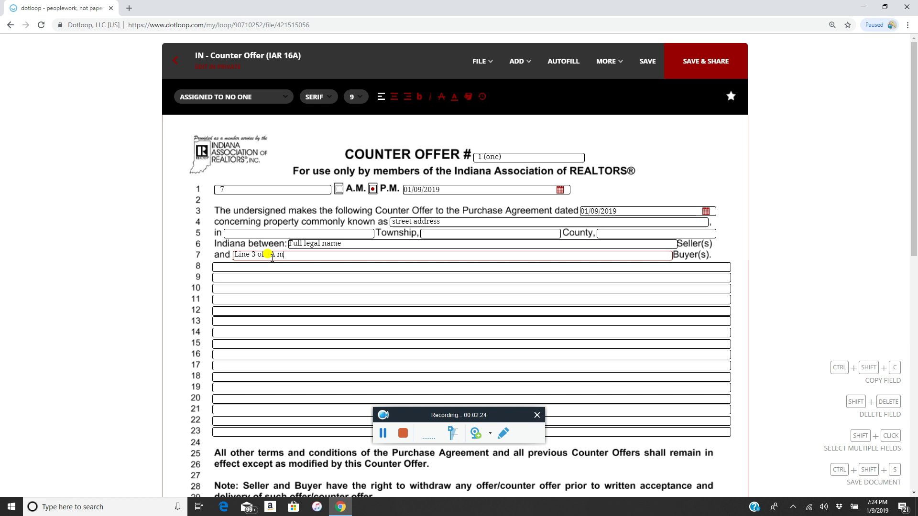
type("re you include all parties.")
Enter "Purchase price will be" on line 8 as the first counter offer term
scroll(280, 243, "down", 1)
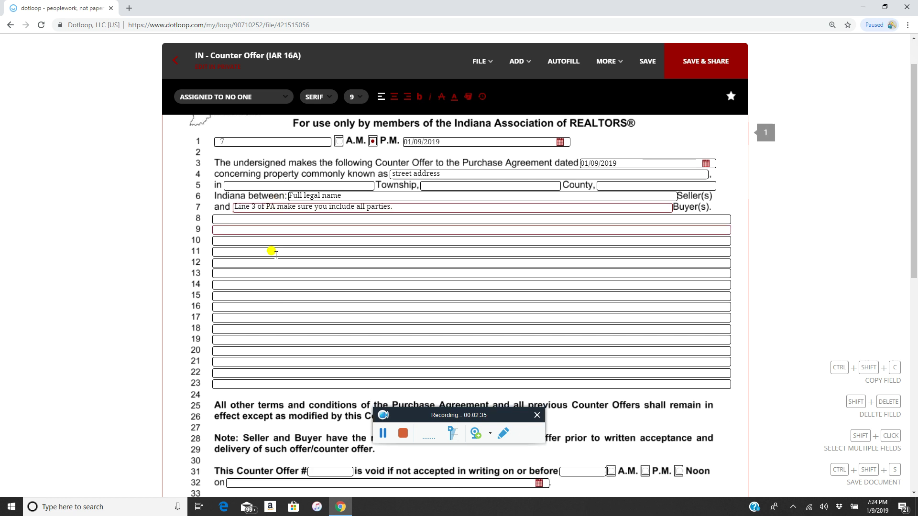
left_click(239, 220)
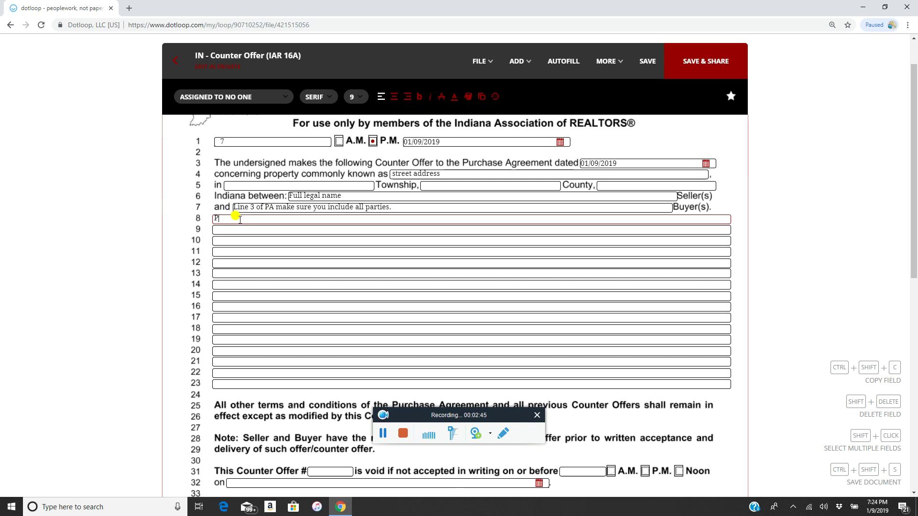
type("Purchase price will be")
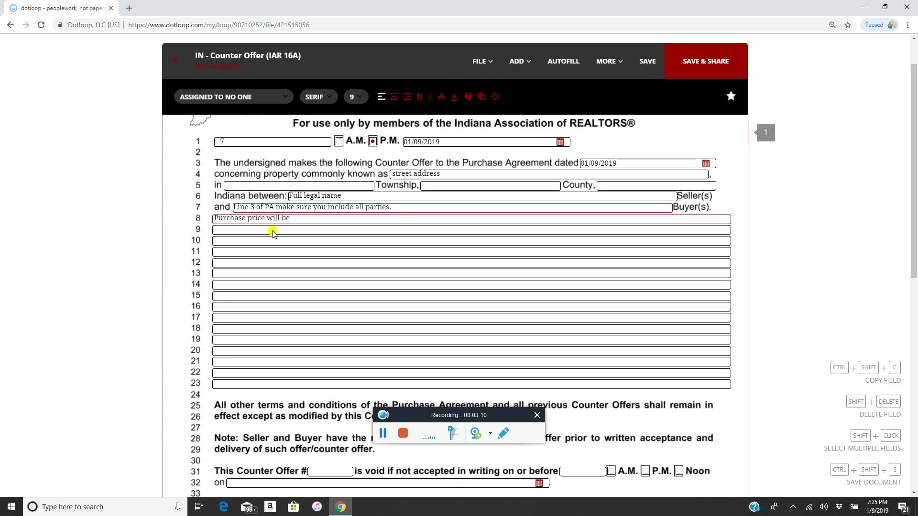
Start the closing term on line 9 with "Closing date to be 3/6/2019 or within 3 days of clear to close written by"
left_click(214, 230)
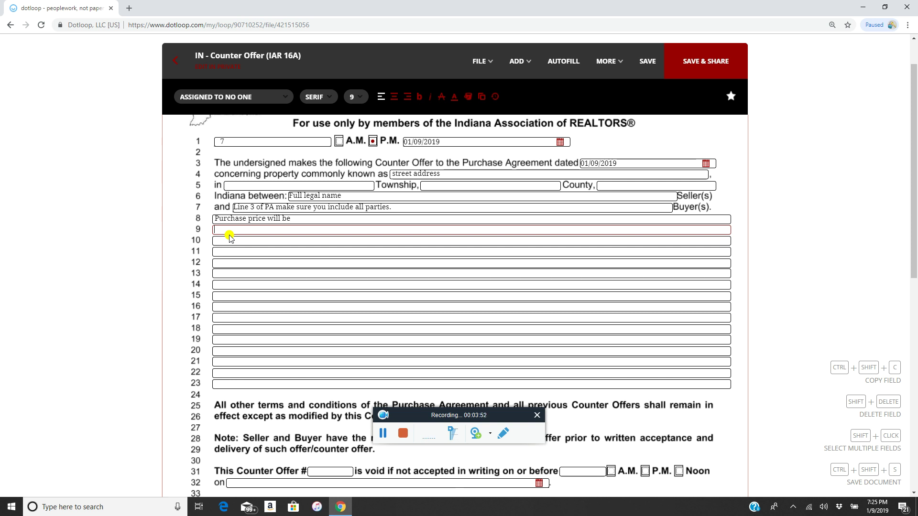
type("Closing date to be 3/6/2019")
type("or with")
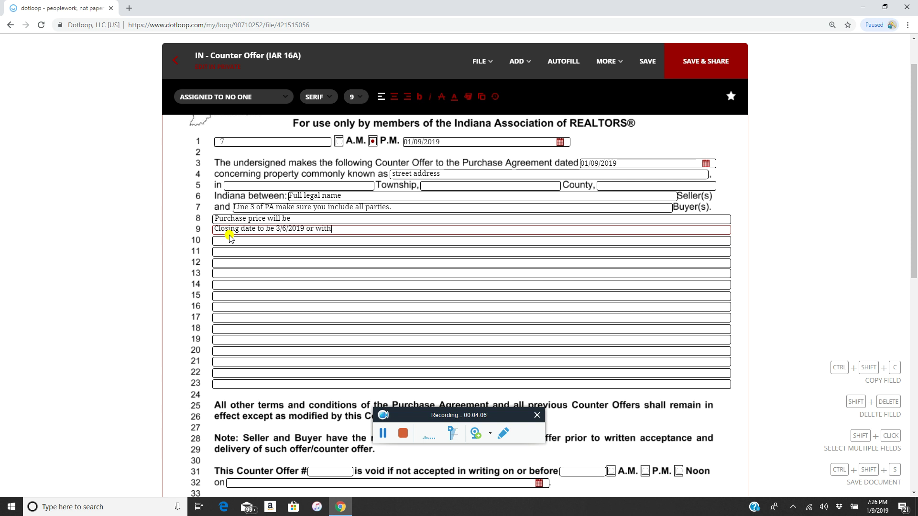
type("in 3")
type(" days of")
type(" final")
key("BackSpace")
key("BackSpace")
key("BackSpace")
key("BackSpace")
key("BackSpace")
type("clear to close written by")
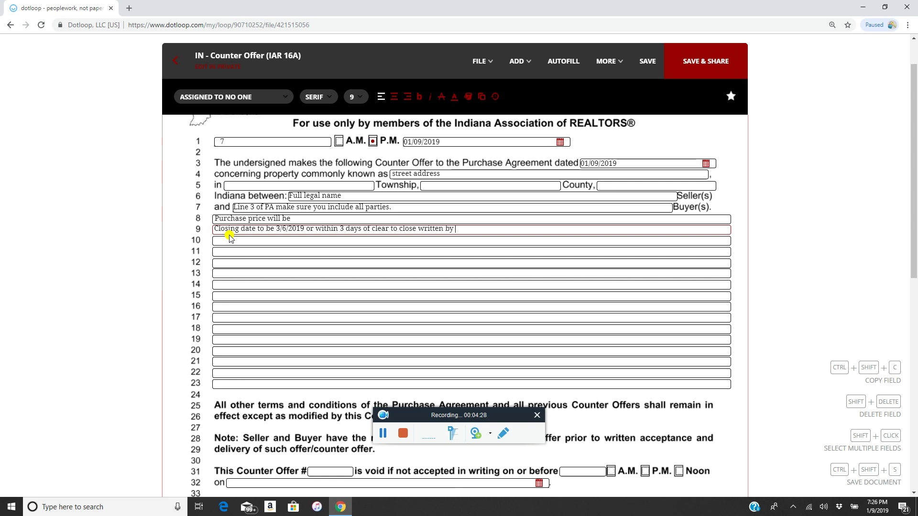
Continue the line 9 closing term with "buyer's lender, whichever is later or this agreement shall terminate unless an"
type(" buyer's lender")
type(", whichever ")
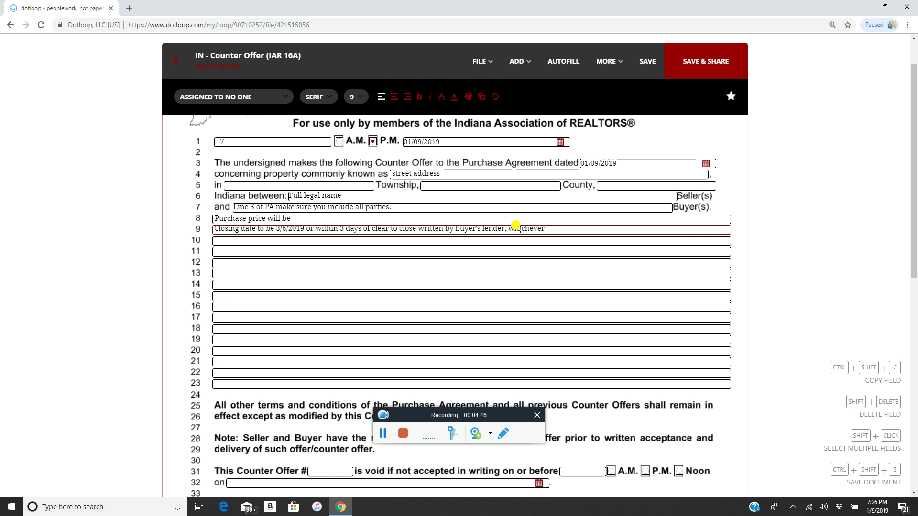
type("is later or this agreement shall terminate")
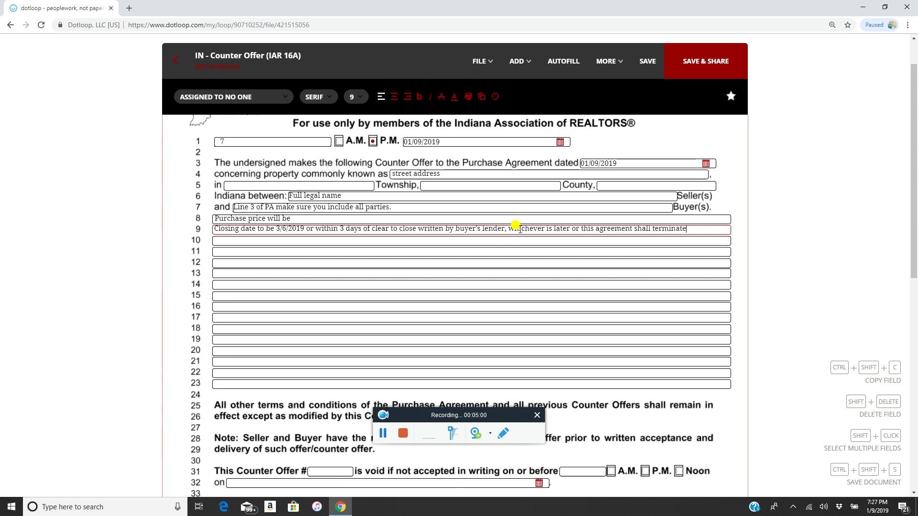
type(" unless an")
Complete the closing term on line 10 with "extension of time is mutually agreed to in writing."
left_click(226, 240)
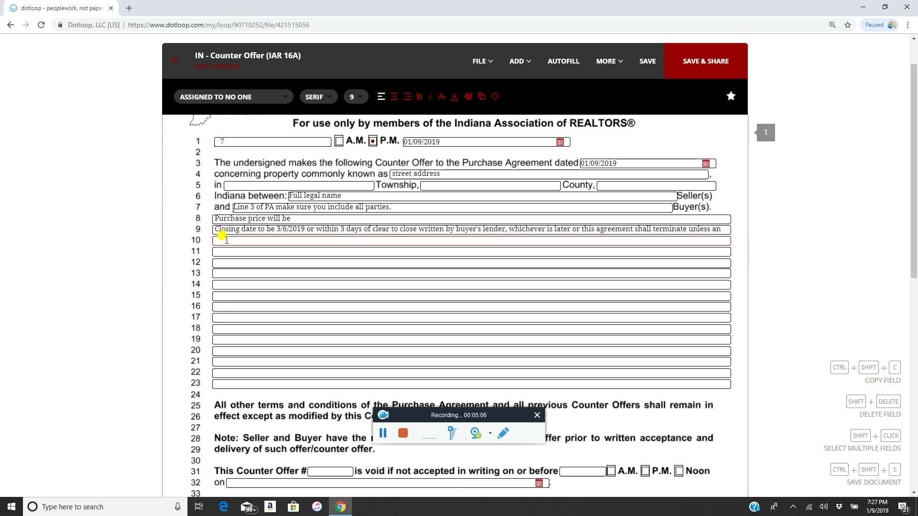
type("extension")
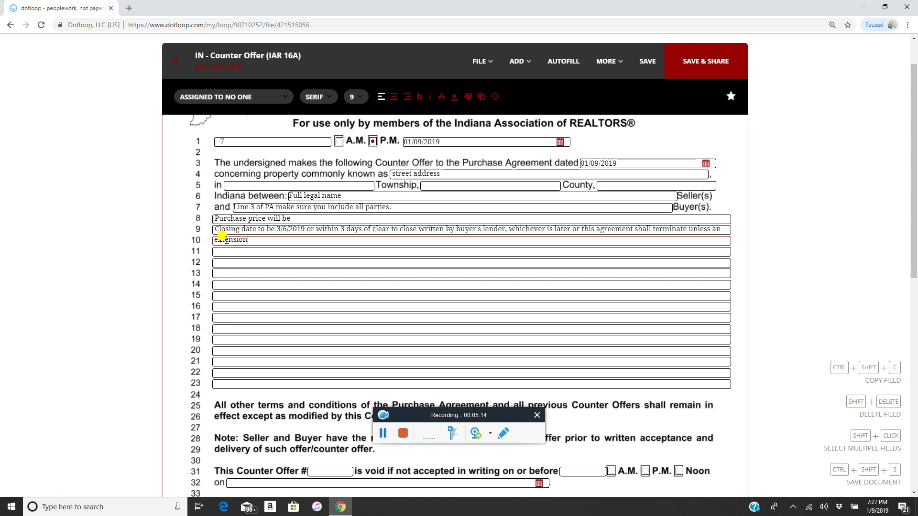
type(" of time is mu")
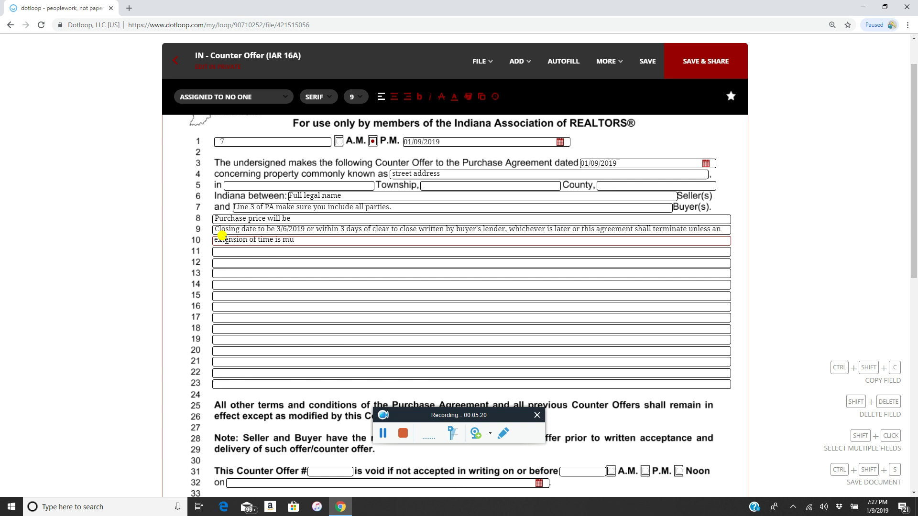
type("tually agreed to in")
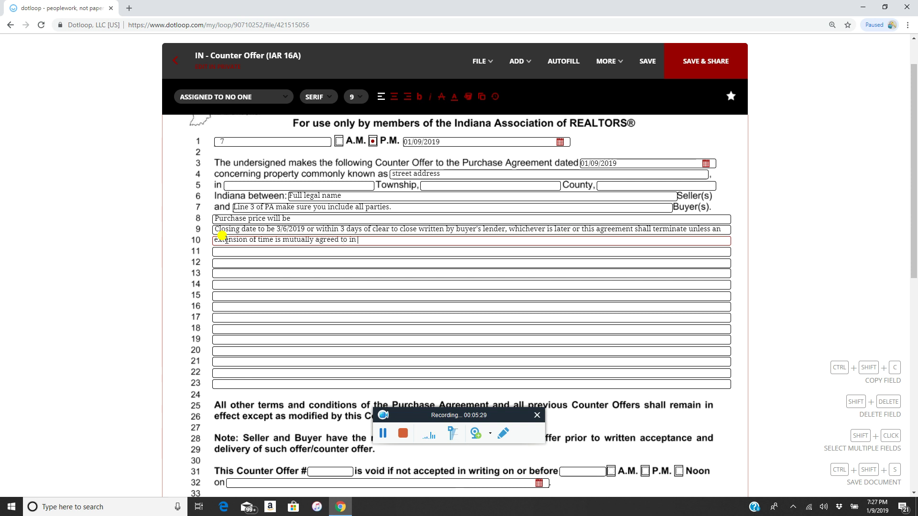
type(" writing.")
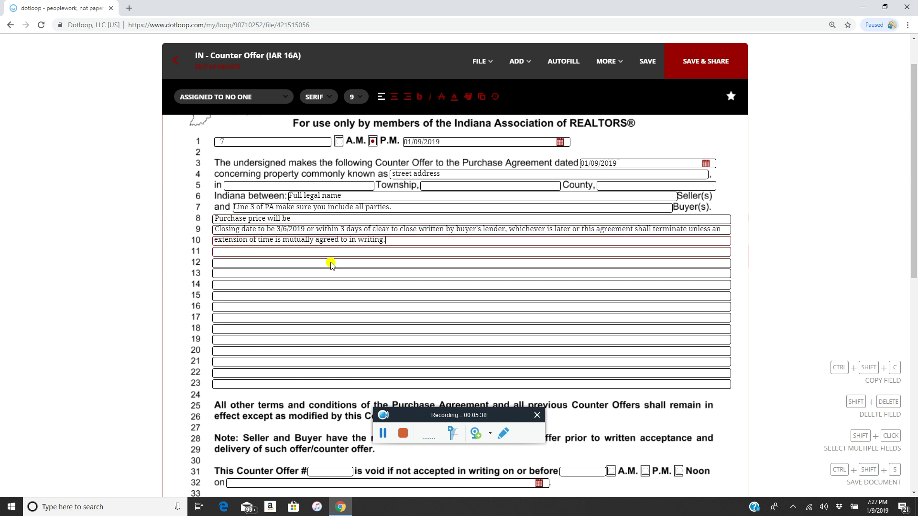
Enter 1 as the counter offer number in the acceptance clause on line 31
left_click(226, 249)
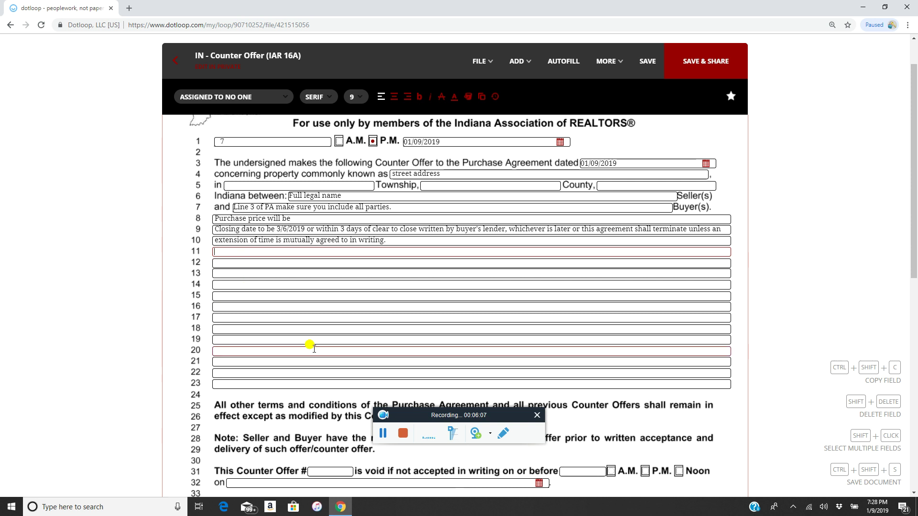
scroll(311, 345, "down", 2)
scroll(391, 332, "down", 2)
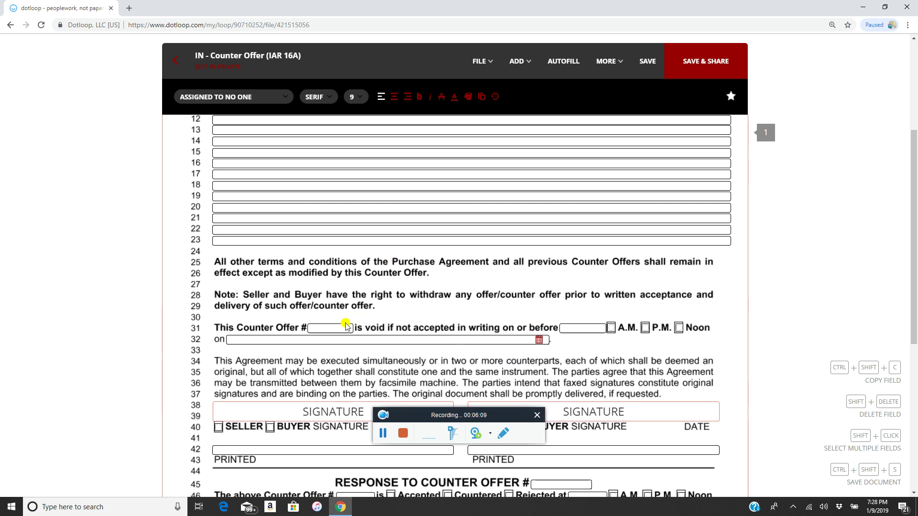
scroll(377, 186, "up", 3)
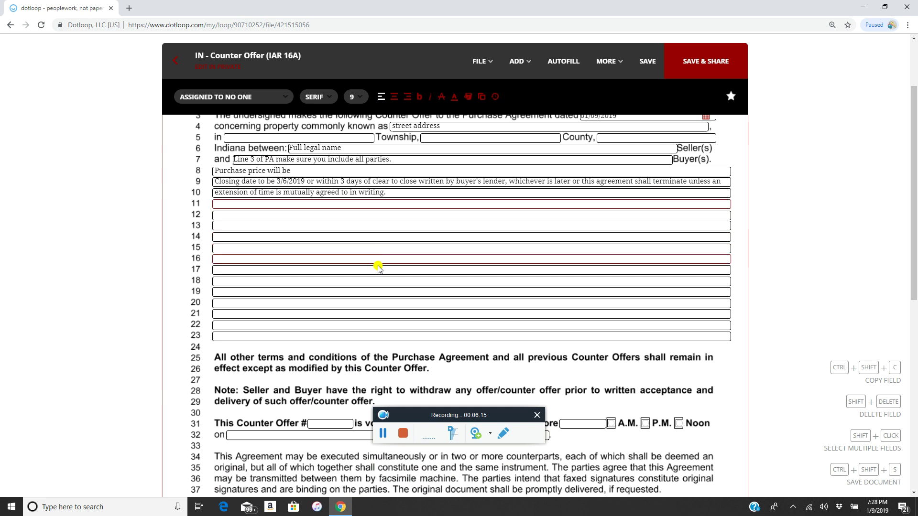
scroll(295, 292, "down", 2)
scroll(295, 292, "down", 1)
left_click(321, 329)
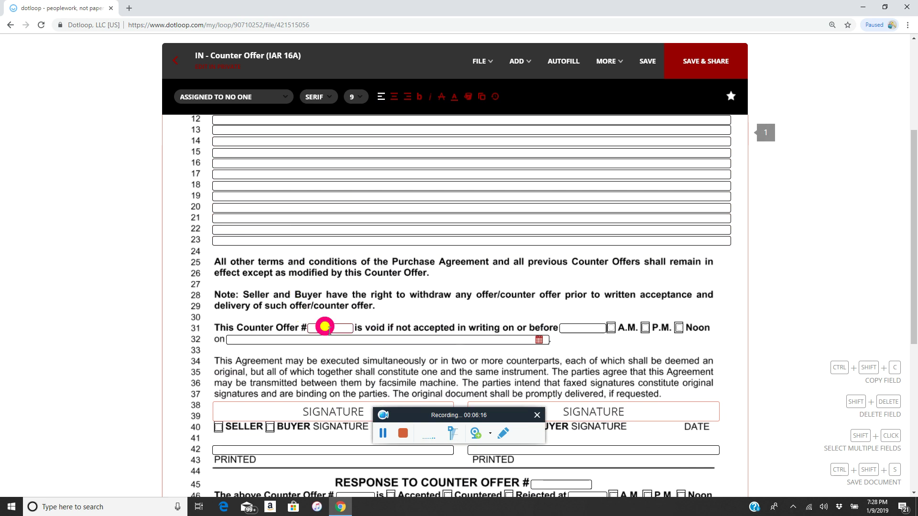
type("1")
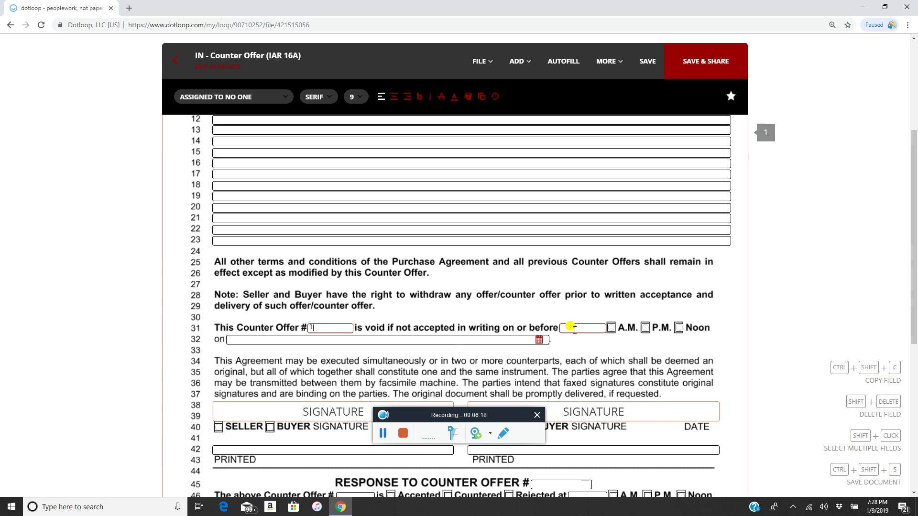
Set the acceptance deadline on lines 31 and 32 to 12 Noon on 01/11/2019
left_click(573, 329)
type("12")
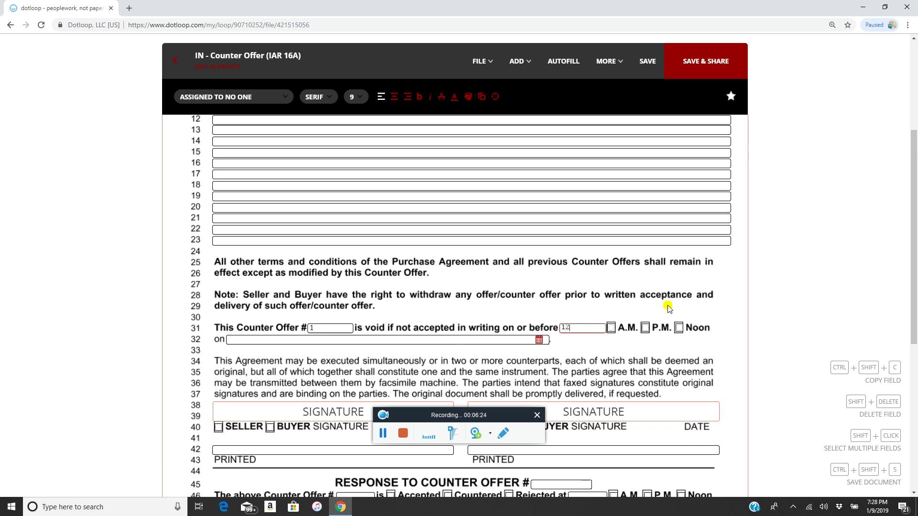
left_click(678, 328)
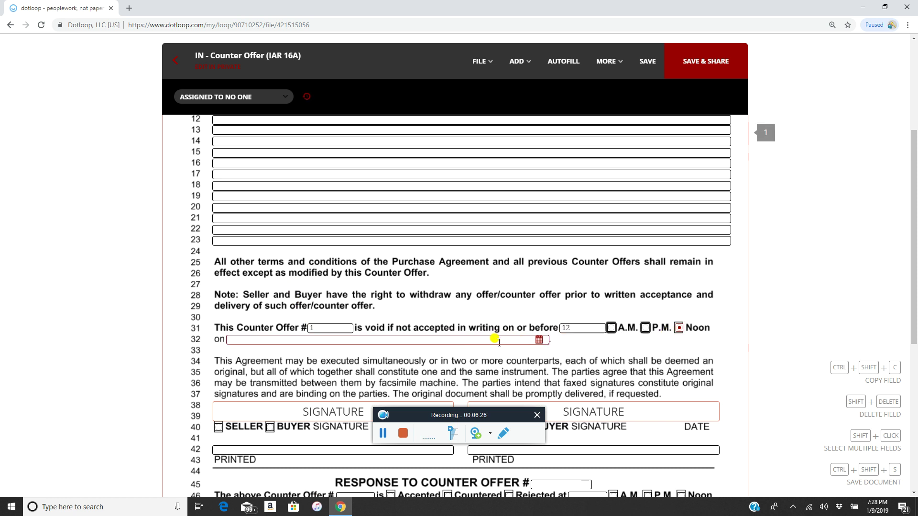
left_click(534, 338)
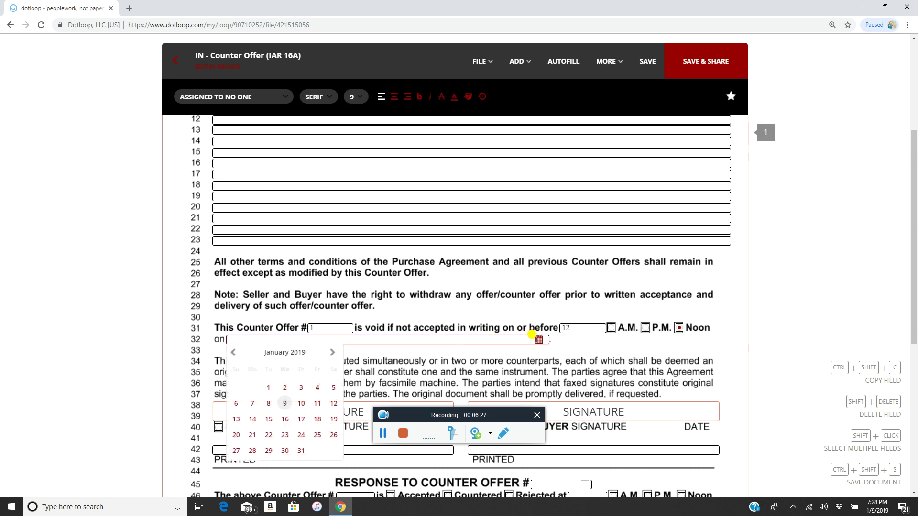
left_click(317, 402)
Try to mark the first signer on line 40 as Seller and enter "seller's name" as the printed name on line 42
scroll(297, 382, "down", 2)
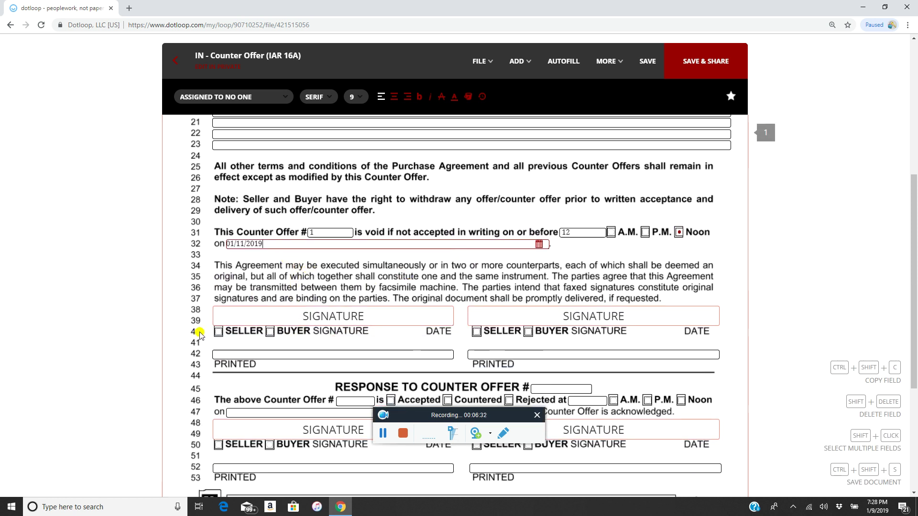
mouse_move(262, 332)
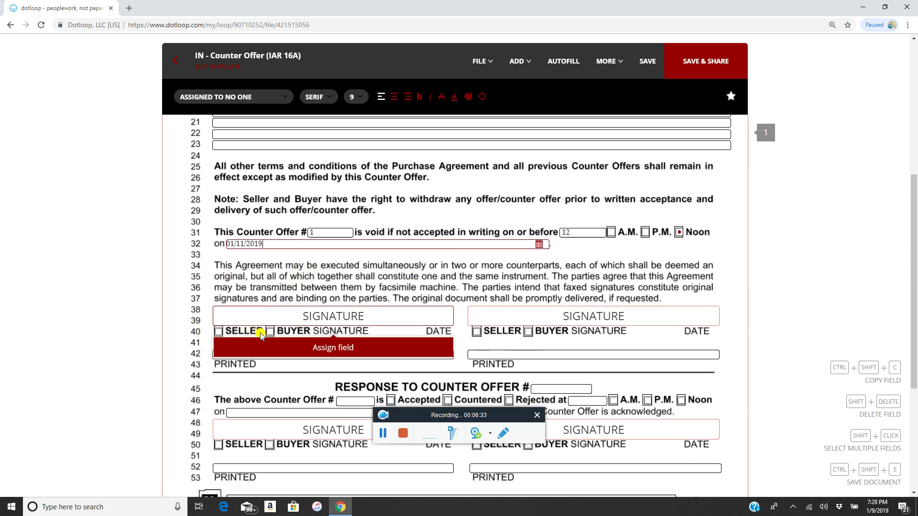
left_click(218, 332)
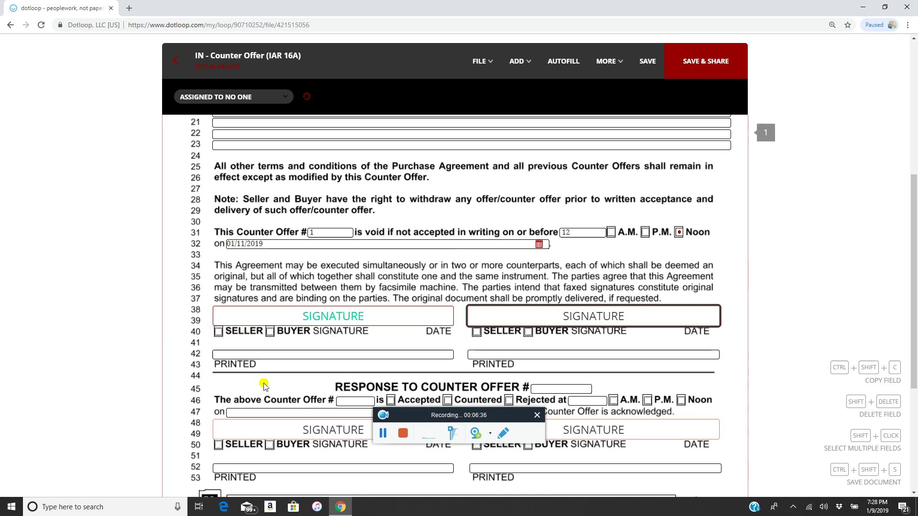
left_click(280, 353)
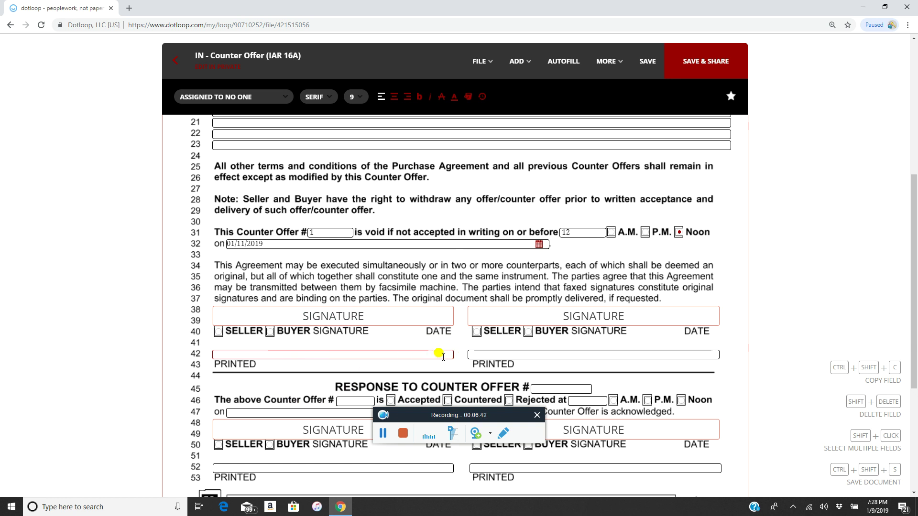
type("seller's name")
Save the completed counter offer through Save & Share and finish sharing without adding any people
scroll(591, 315, "down", 1)
scroll(591, 316, "down", 5)
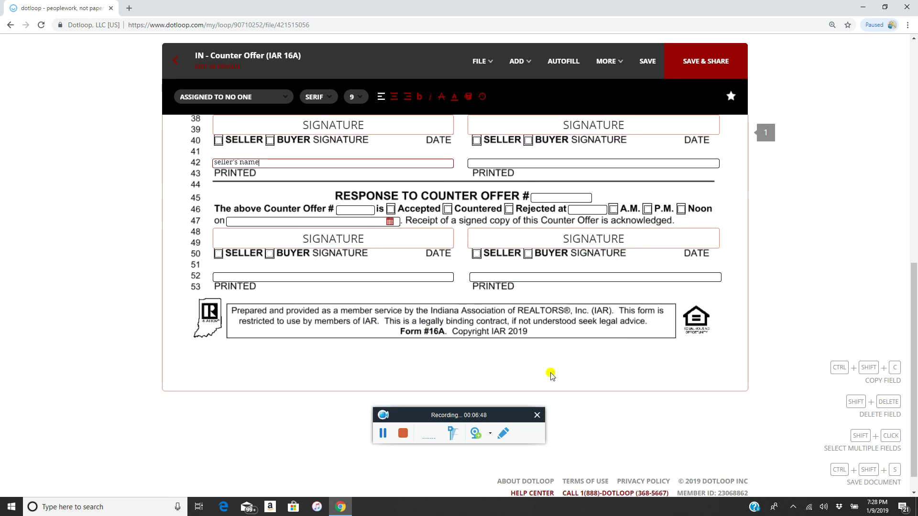
scroll(609, 242, "up", 10)
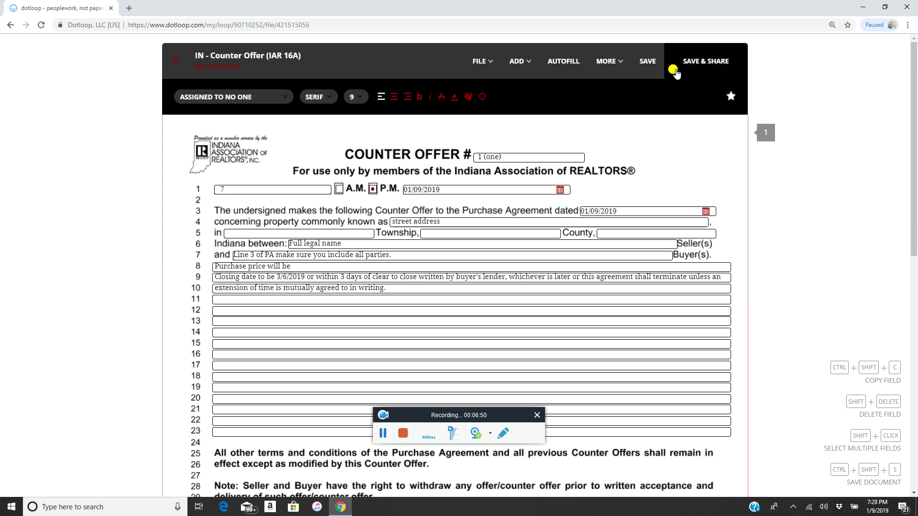
left_click(675, 78)
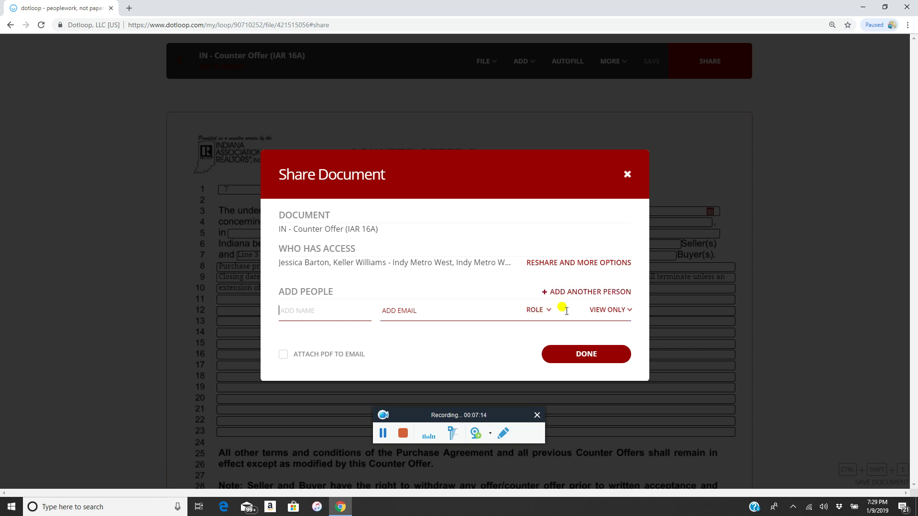
left_click(586, 354)
scroll(399, 363, "down", 10)
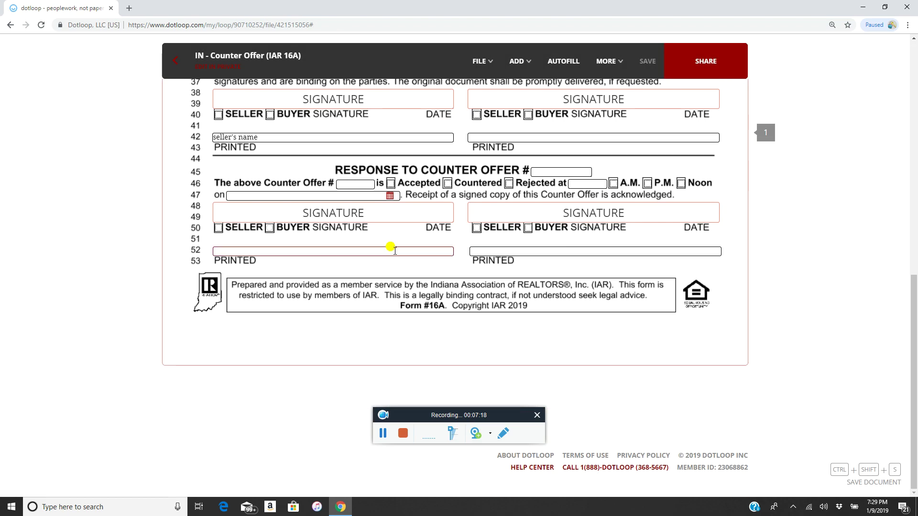